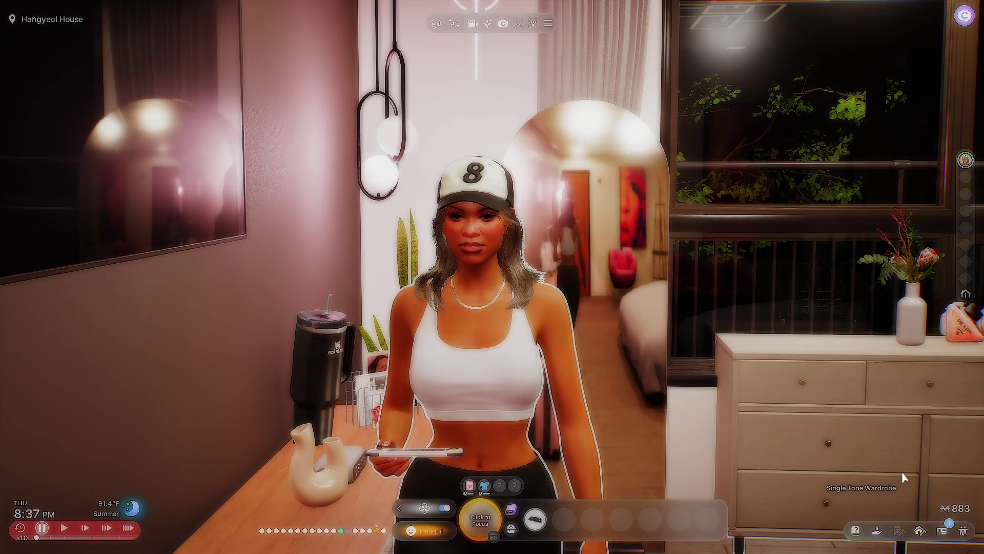
Step: Open the ReShade overlay and load the CrystalCaliberII.ini preset
{"action": "key", "text": "Home"}
{"action": "left_click", "coordinate": [139, 22]}
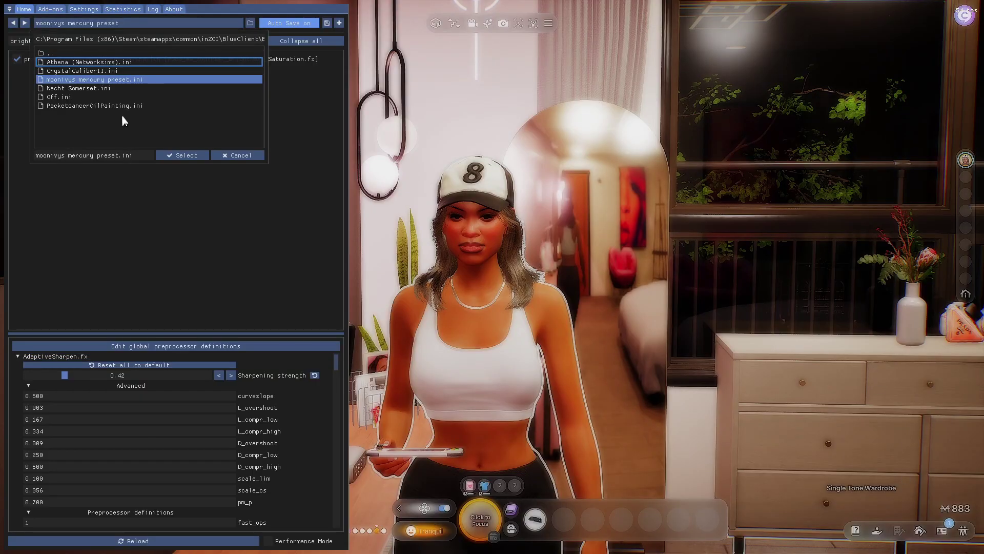
{"action": "left_click", "coordinate": [65, 72]}
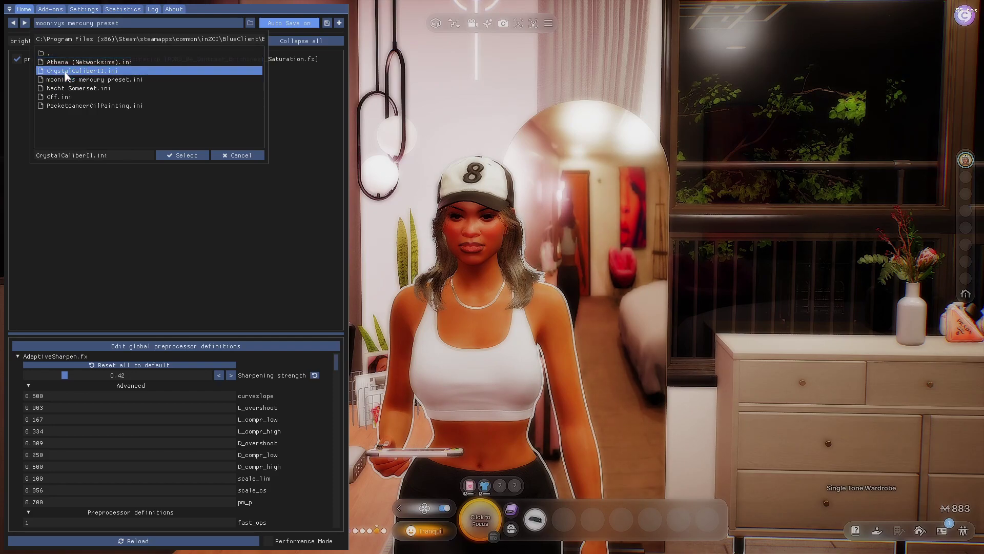
{"action": "left_click", "coordinate": [182, 155]}
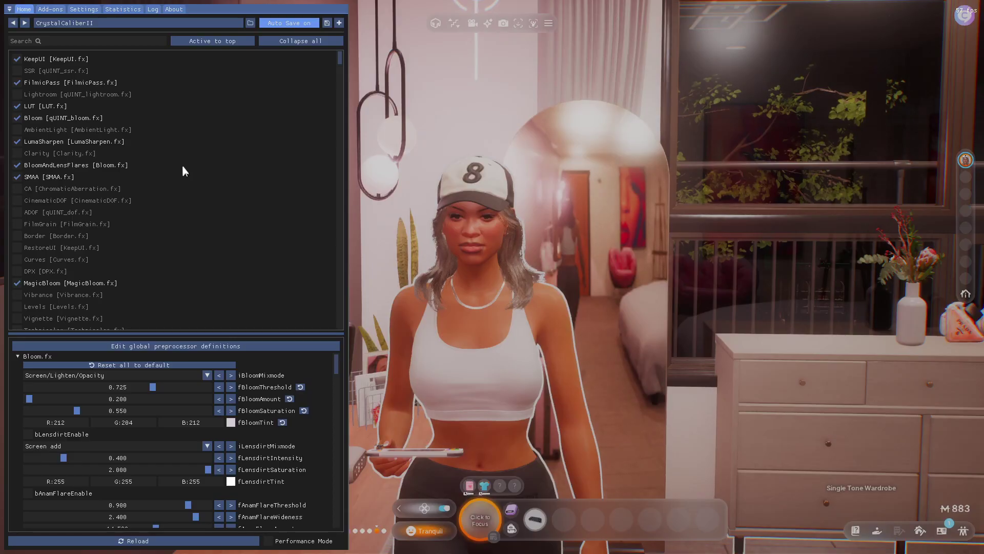
Step: Switch the ReShade preset to moonivys mercury preset.ini
{"action": "left_click", "coordinate": [77, 23]}
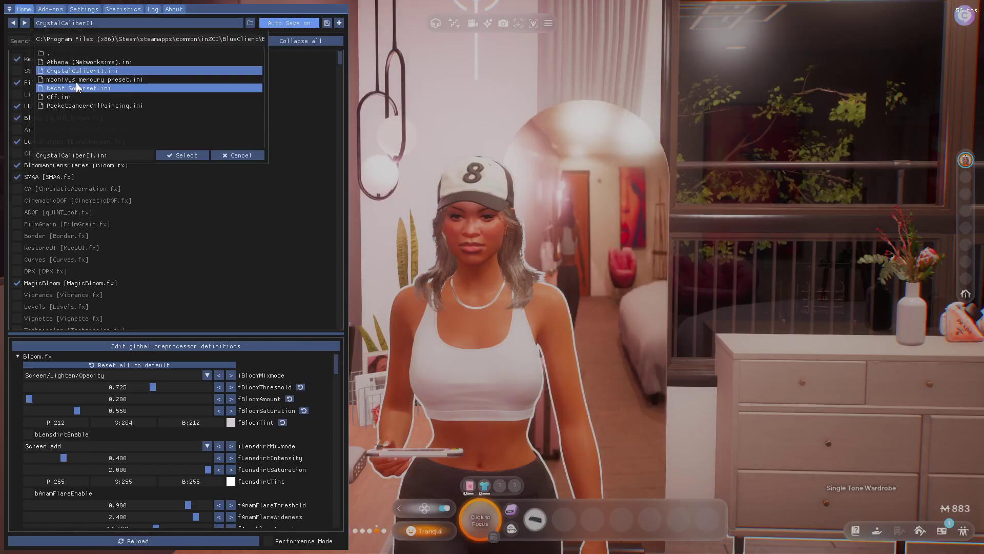
{"action": "left_click", "coordinate": [77, 80]}
{"action": "left_click", "coordinate": [180, 155]}
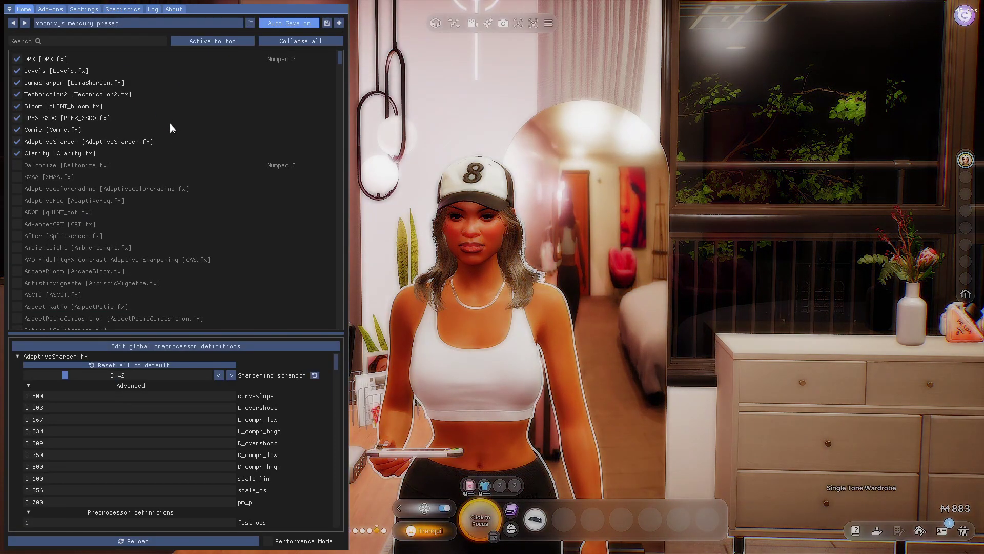
Step: Load the Nacht Somerset preset, followed by the PacketdancerOilPainting preset
{"action": "left_click", "coordinate": [88, 29]}
{"action": "left_click", "coordinate": [201, 154]}
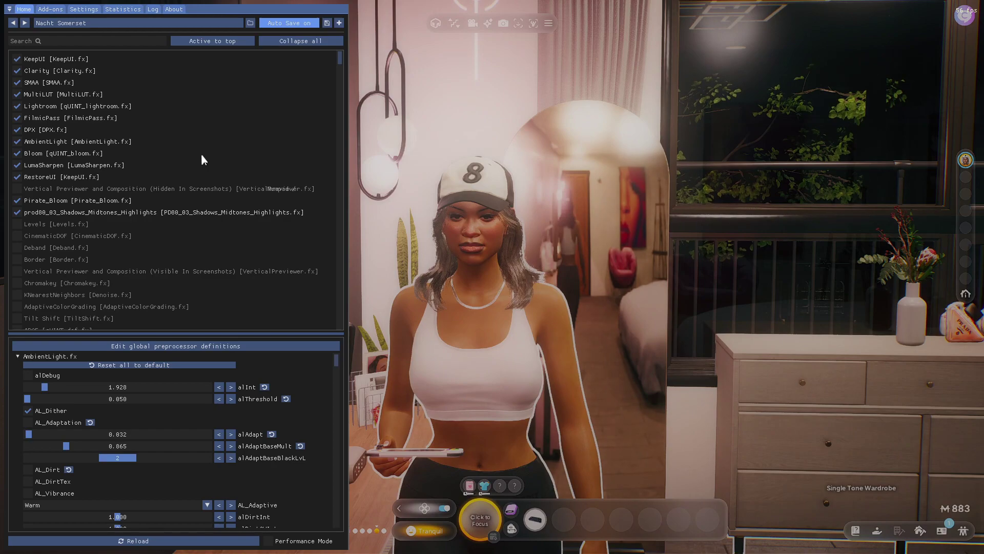
{"action": "left_click", "coordinate": [82, 22]}
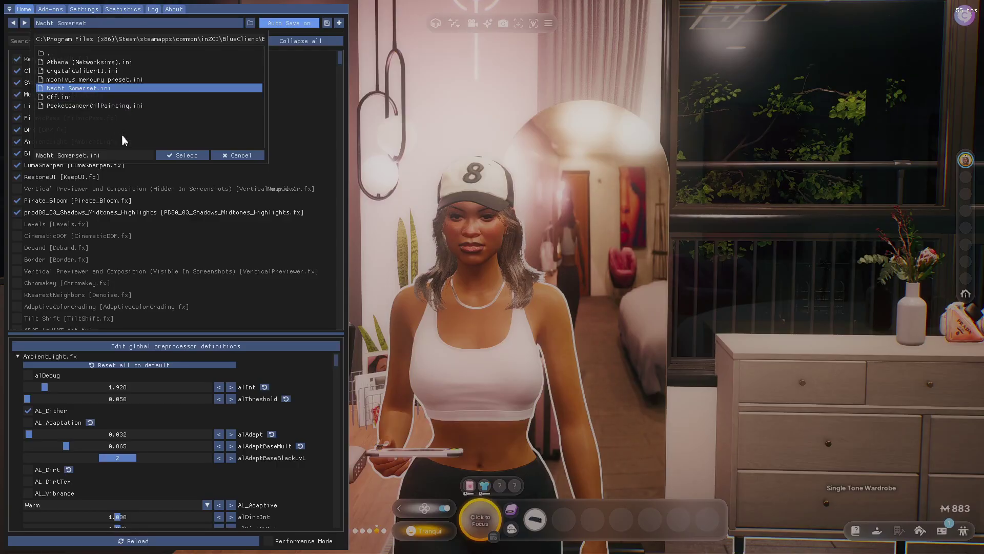
{"action": "left_click", "coordinate": [95, 105]}
{"action": "left_click", "coordinate": [185, 155]}
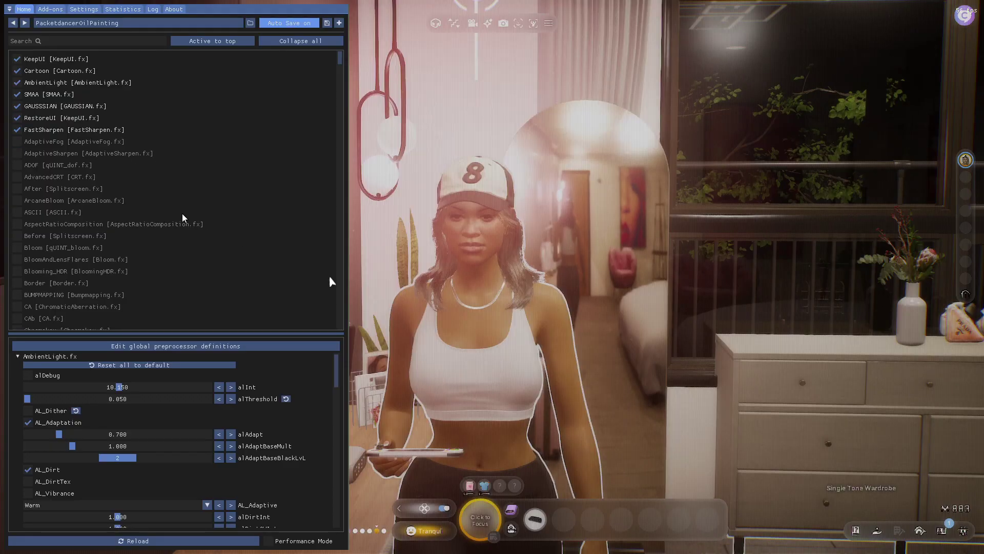
Step: Move the Cartoon and AmbientLight effects below FastSharpen in the effect order
{"action": "left_click", "coordinate": [40, 103]}
{"action": "left_click", "coordinate": [36, 130]}
{"action": "left_click", "coordinate": [45, 142]}
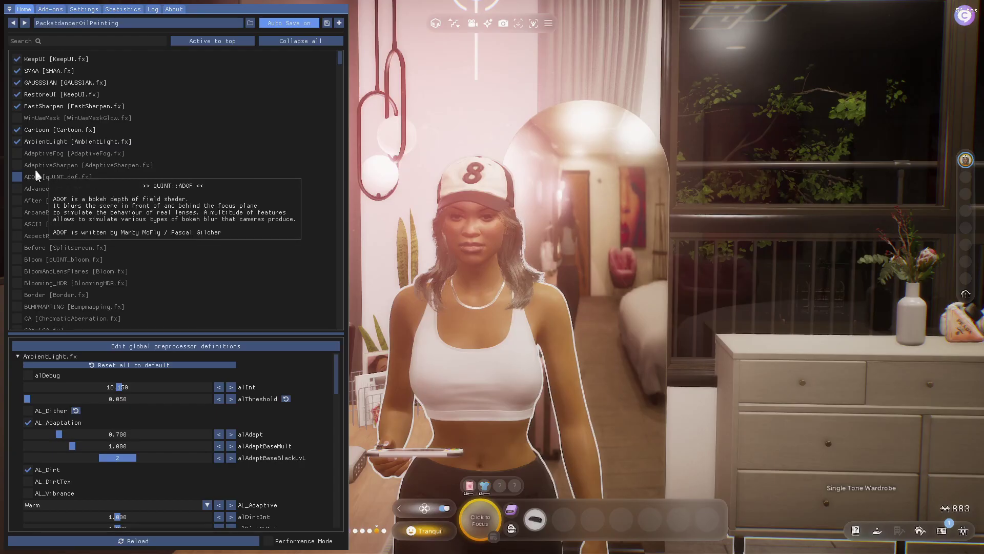
Step: Load the Athena (Networksims).ini preset
{"action": "left_click", "coordinate": [76, 24]}
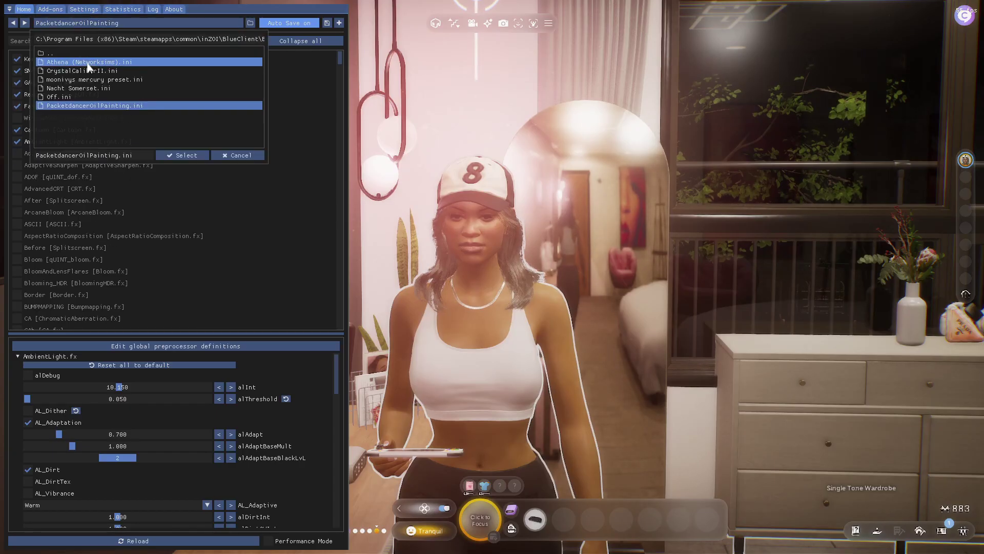
{"action": "left_click", "coordinate": [90, 62]}
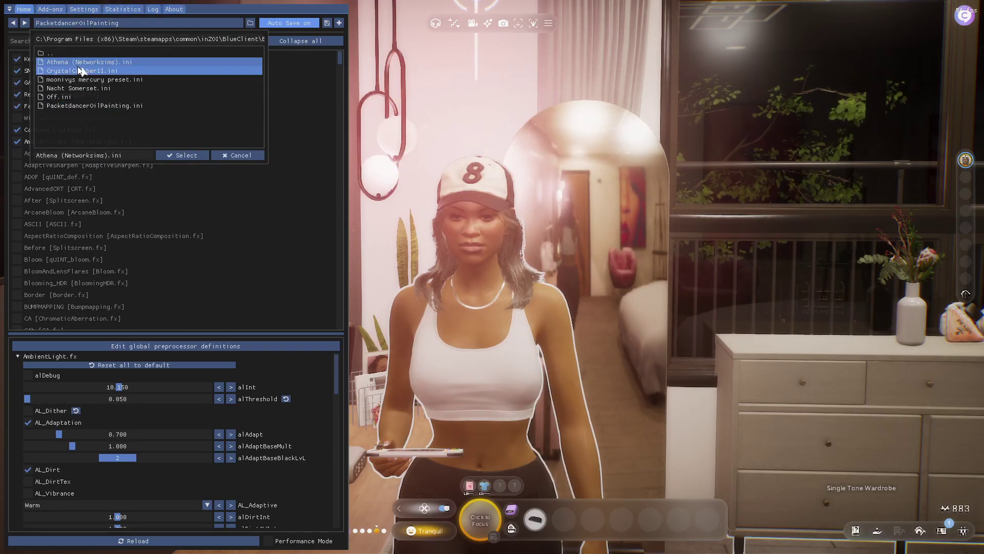
{"action": "left_click", "coordinate": [180, 155]}
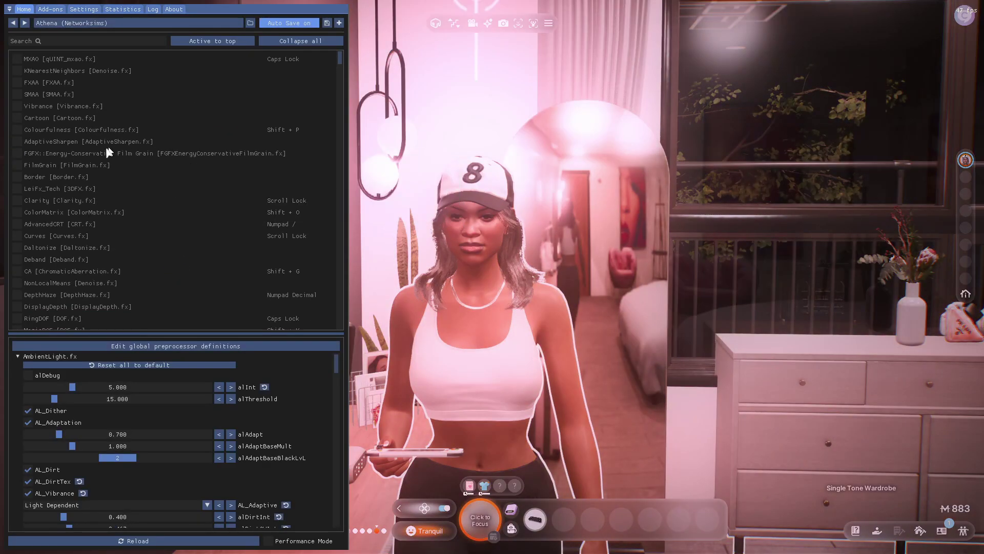
{"action": "mouse_move", "coordinate": [108, 156]}
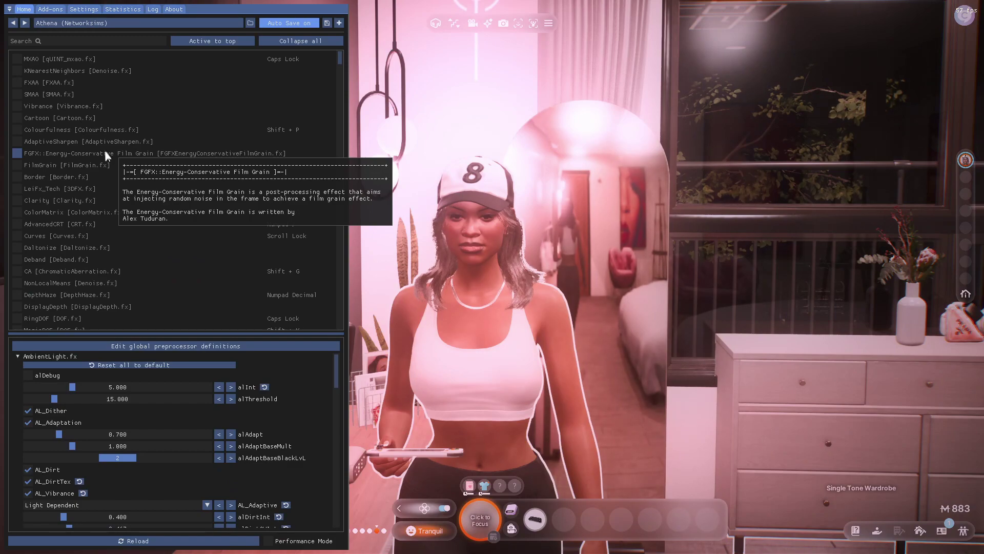
Step: Hide the ReShade overlay and examine the room and character under the active presets
{"action": "key", "text": "Home"}
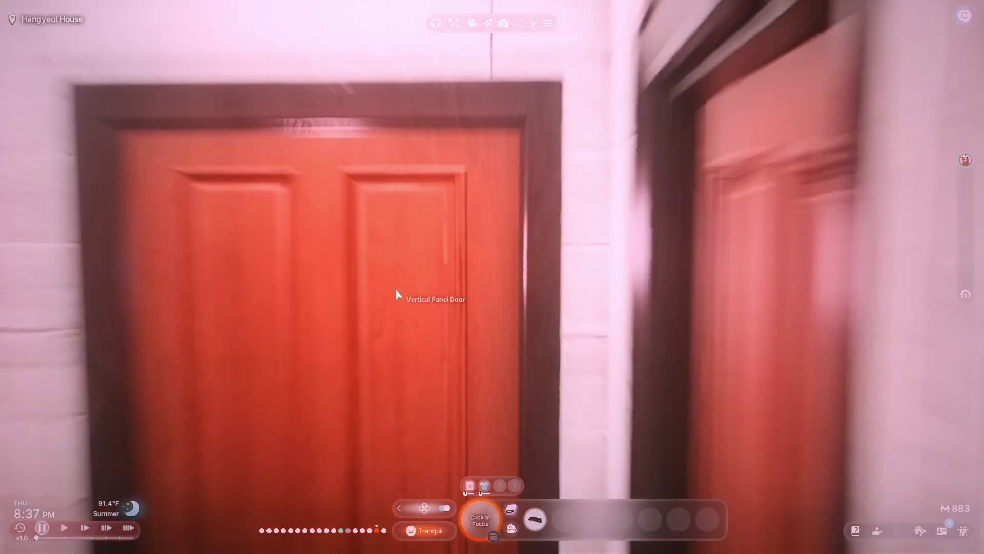
{"action": "scroll", "coordinate": [395, 294], "scroll_direction": "down", "scroll_amount": 10}
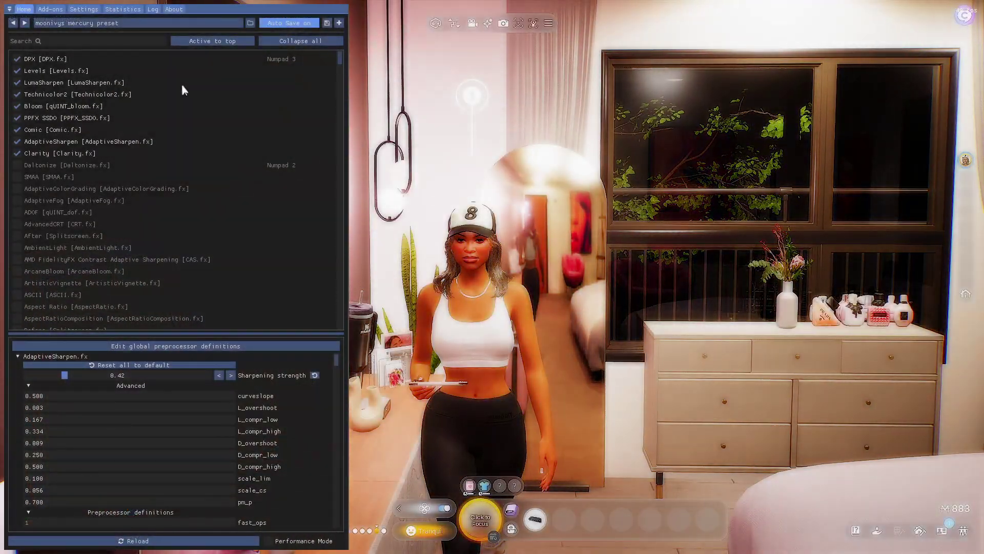
{"action": "key", "text": "Home"}
{"action": "scroll", "coordinate": [345, 393], "scroll_direction": "up", "scroll_amount": 5}
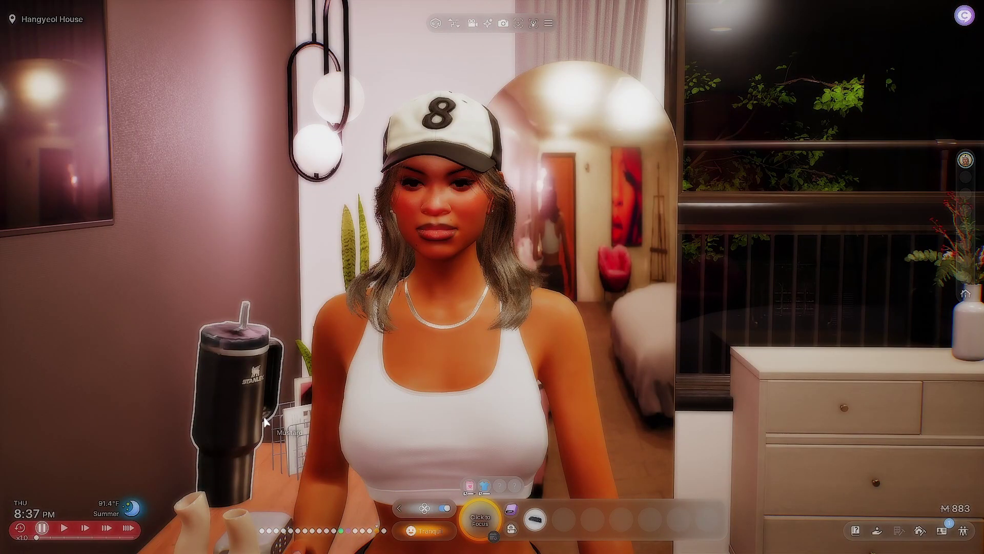
{"action": "scroll", "coordinate": [266, 421], "scroll_direction": "down", "scroll_amount": 5}
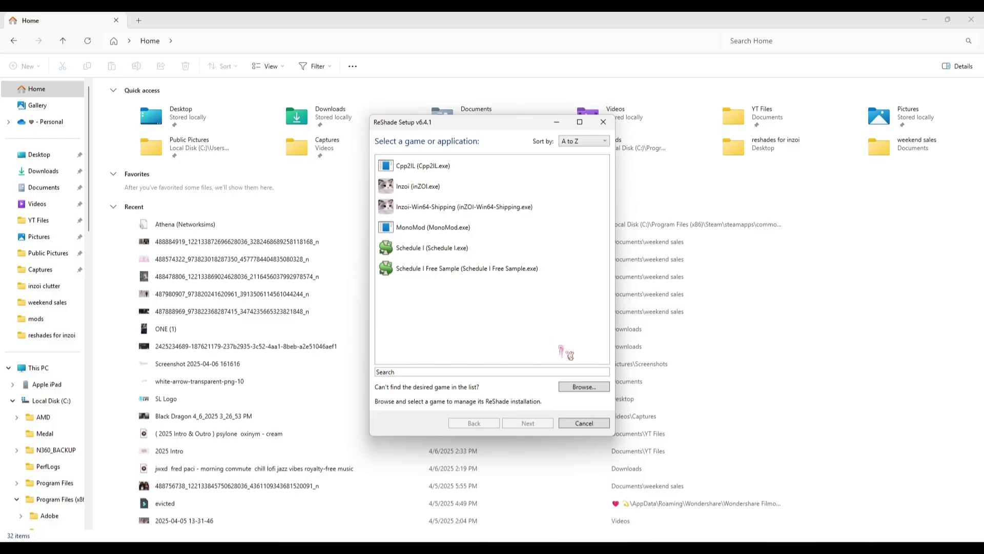
Step: In ReShade Setup, browse for the game executable, going to C:\Program Files (x86)\Steam\steamapps
{"action": "left_click", "coordinate": [584, 387]}
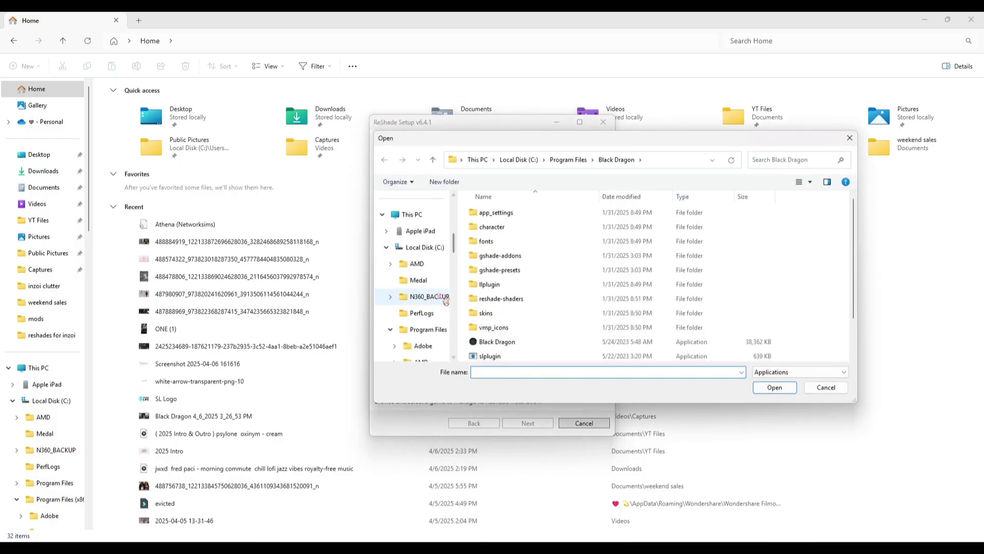
{"action": "left_click", "coordinate": [425, 218]}
{"action": "double_click", "coordinate": [696, 230]}
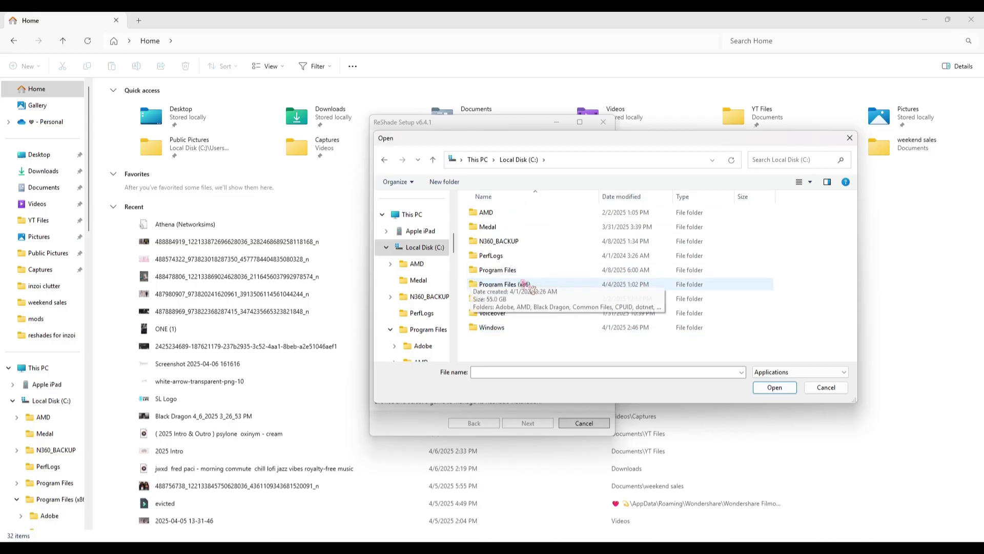
{"action": "double_click", "coordinate": [527, 290]}
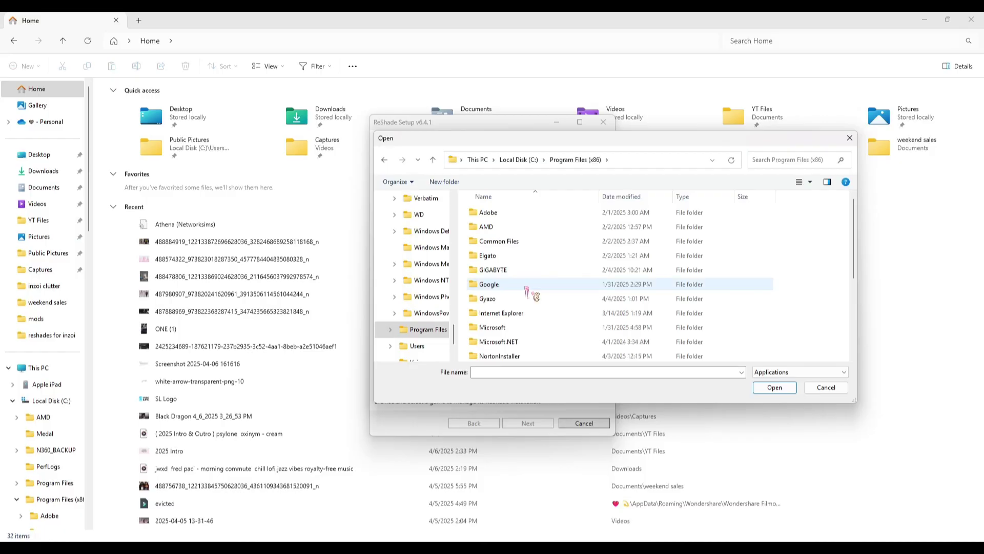
{"action": "scroll", "coordinate": [527, 290], "scroll_direction": "down", "scroll_amount": 3}
{"action": "double_click", "coordinate": [527, 289]}
{"action": "scroll", "coordinate": [518, 297], "scroll_direction": "down", "scroll_amount": 3}
{"action": "double_click", "coordinate": [511, 300]}
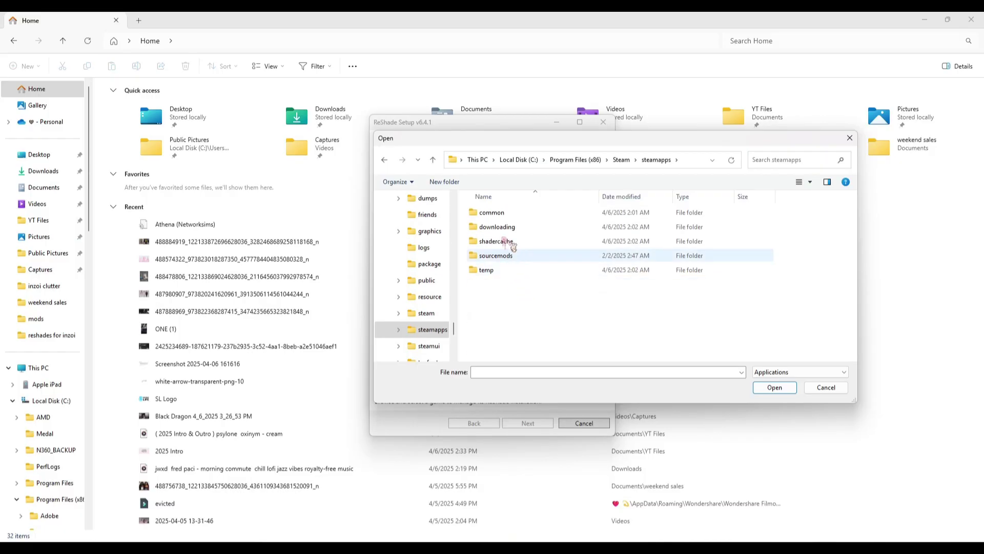
Step: Choose the inZOI application in common\inZOI as the target and continue the setup with DirectX 10/11/12 as rendering API
{"action": "double_click", "coordinate": [506, 214]}
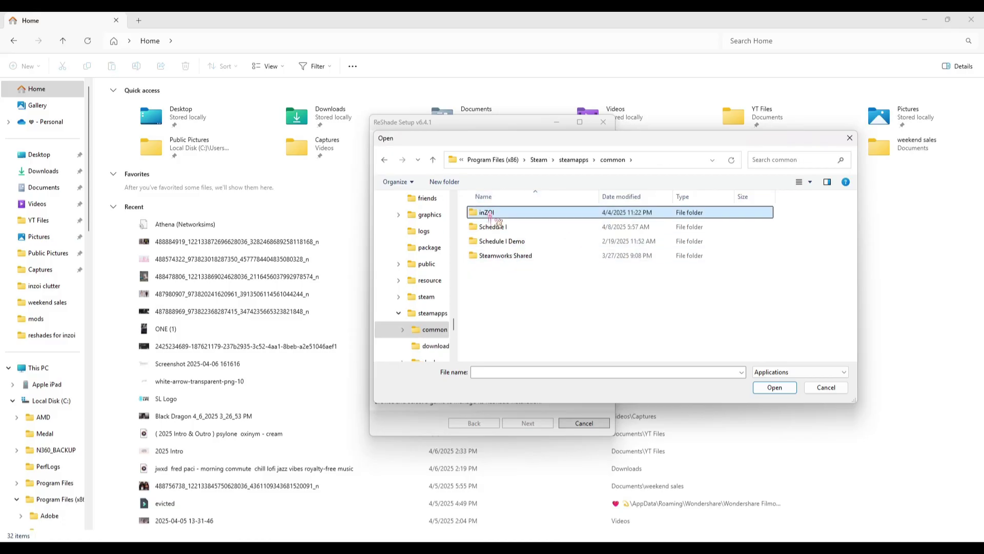
{"action": "double_click", "coordinate": [491, 217]}
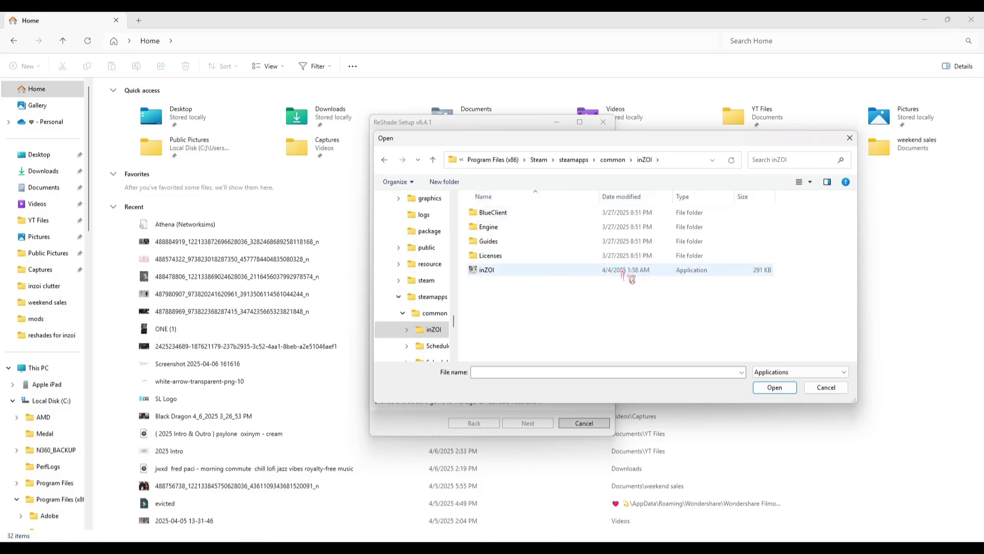
{"action": "left_click", "coordinate": [545, 275]}
{"action": "left_click", "coordinate": [775, 388]}
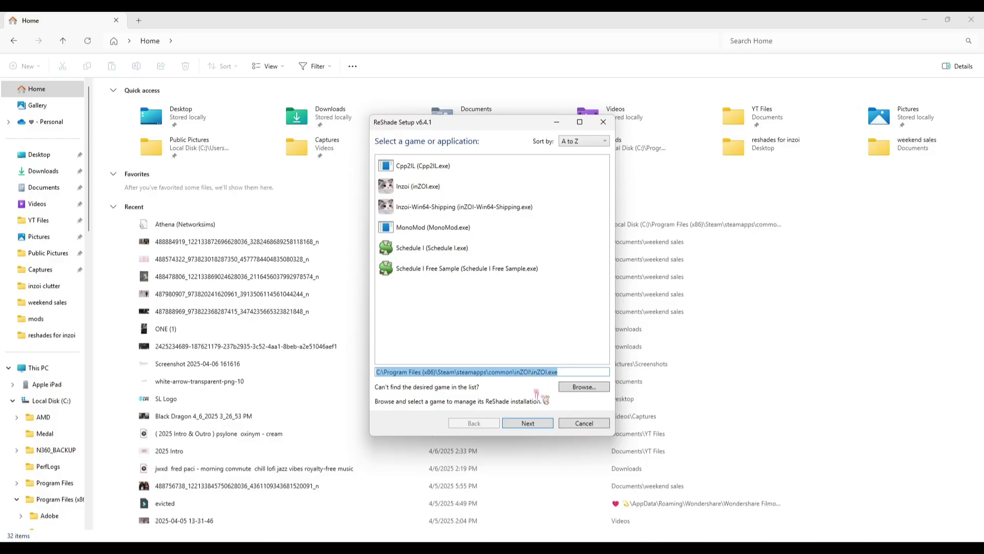
{"action": "left_click", "coordinate": [538, 424]}
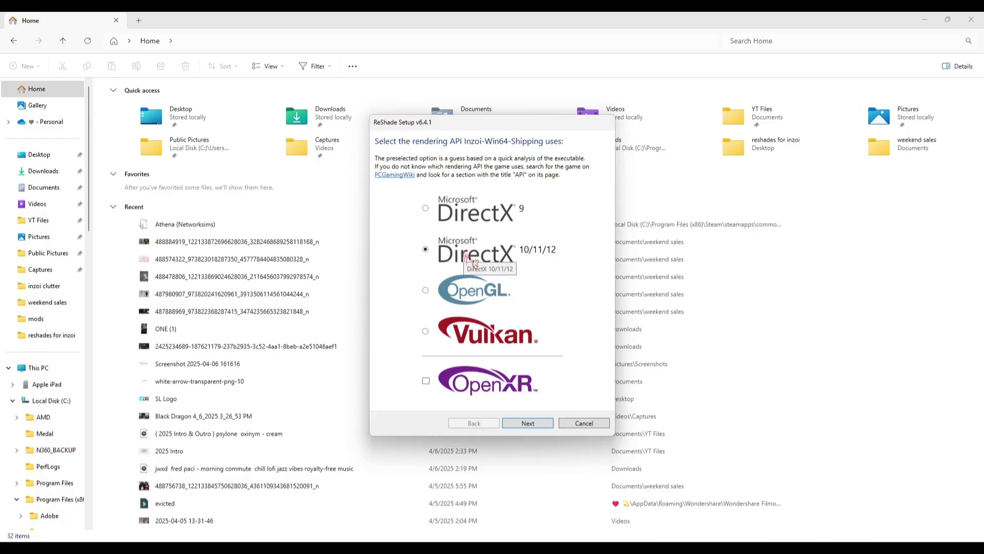
{"action": "left_click", "coordinate": [528, 423]}
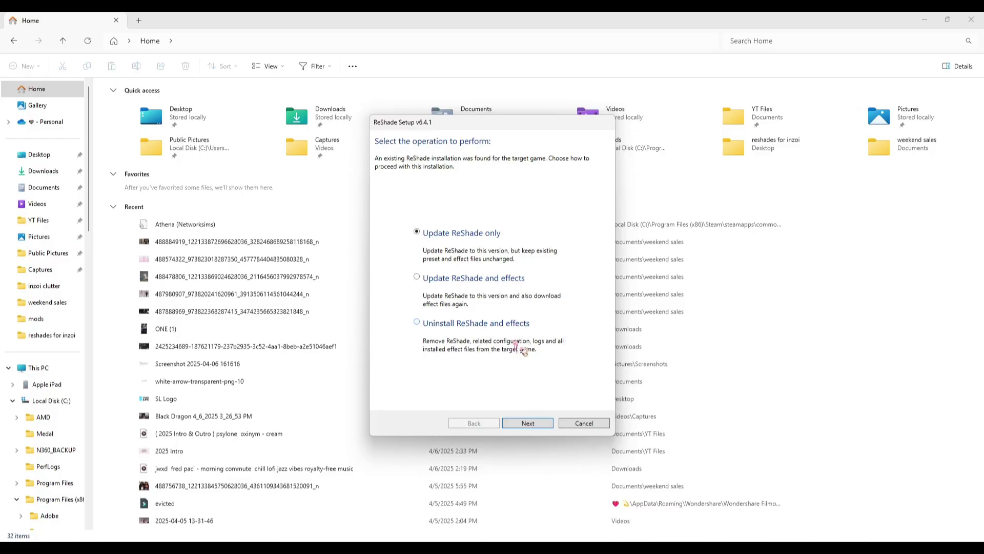
Step: Switch to File Explorer and go to C:\Program Files (x86)\Steam\steamapps
{"action": "left_click", "coordinate": [55, 375]}
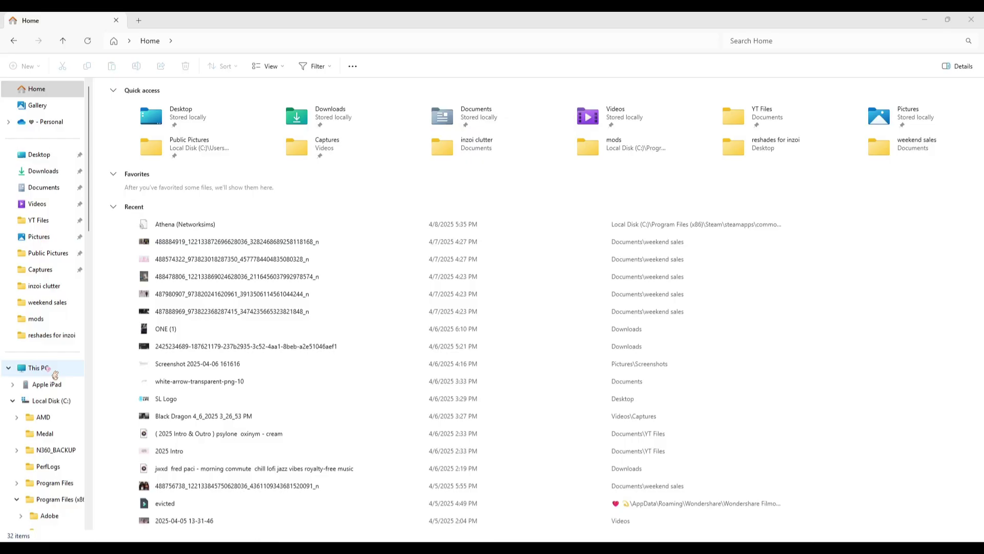
{"action": "left_click", "coordinate": [55, 375]}
{"action": "double_click", "coordinate": [268, 120]}
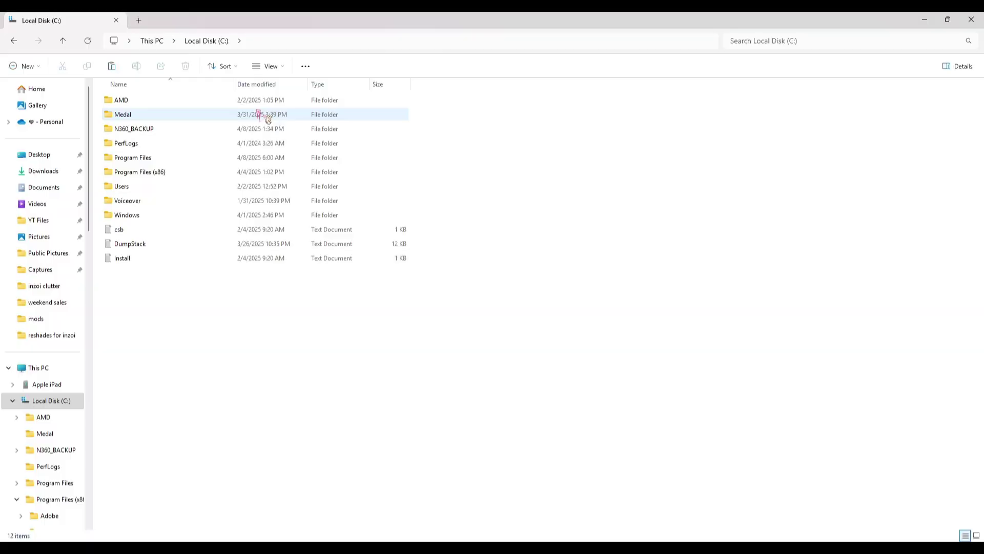
{"action": "left_click", "coordinate": [174, 173]}
{"action": "double_click", "coordinate": [174, 175]}
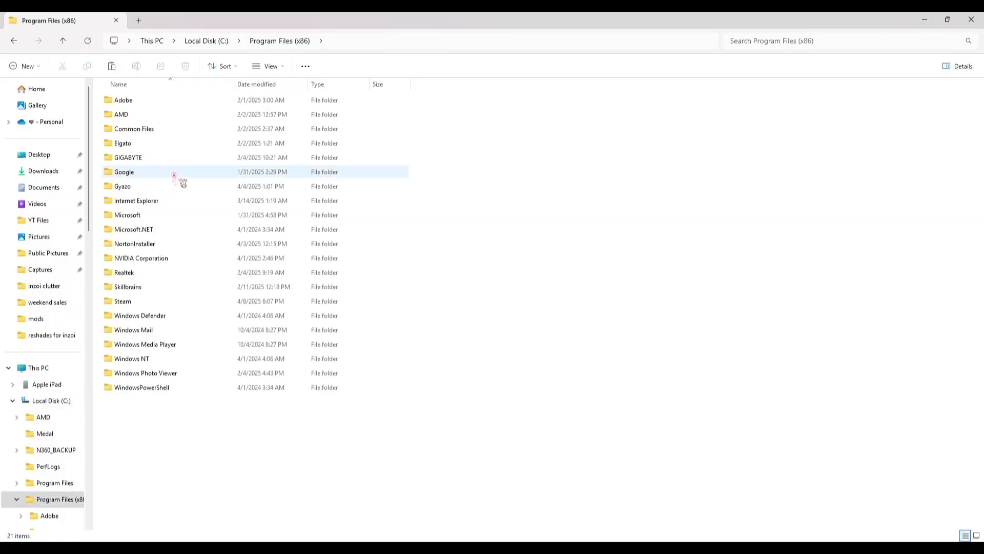
{"action": "double_click", "coordinate": [146, 304]}
{"action": "double_click", "coordinate": [154, 303]}
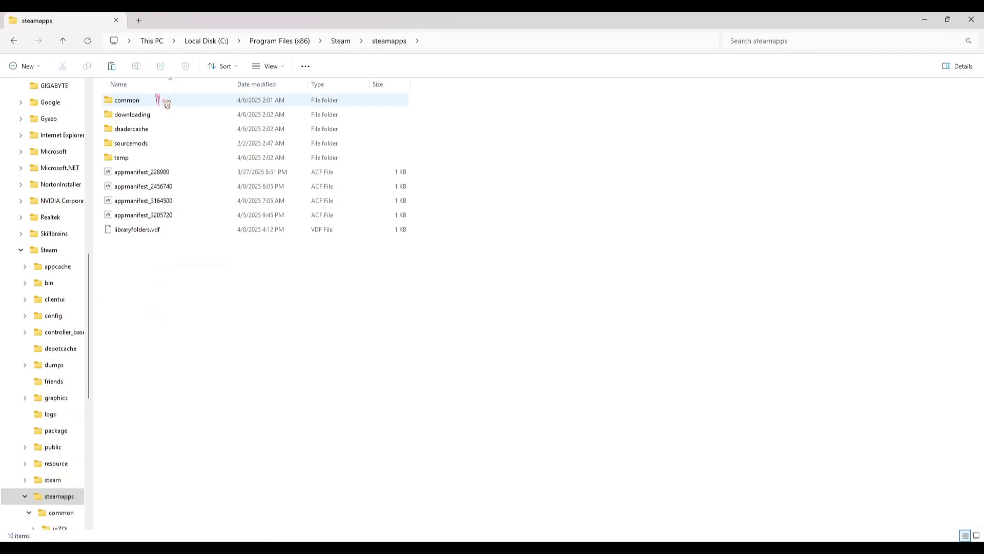
Step: Go from steamapps to the game's common\inZOI\BlueClient\Binaries\Win64 folder
{"action": "double_click", "coordinate": [159, 100]}
{"action": "double_click", "coordinate": [140, 101]}
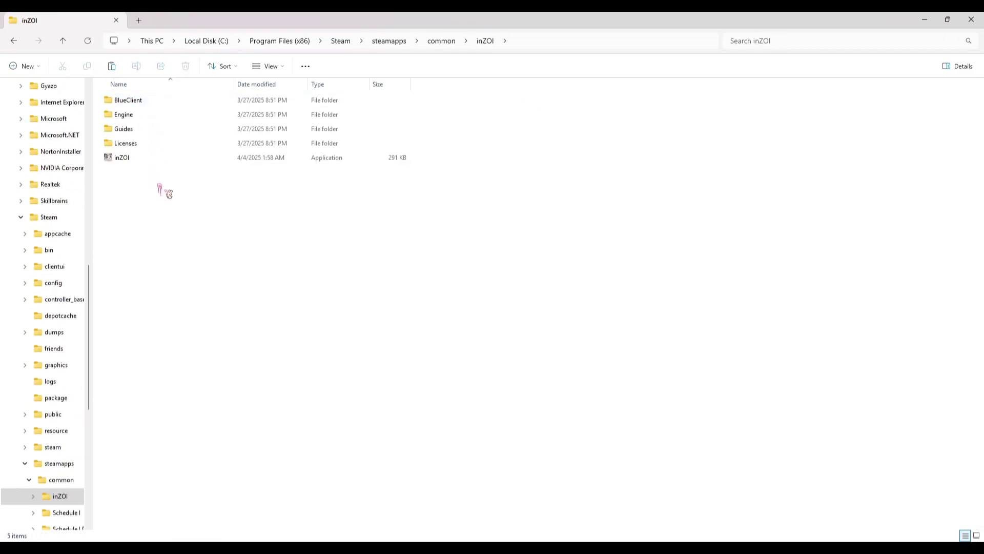
{"action": "double_click", "coordinate": [137, 101]}
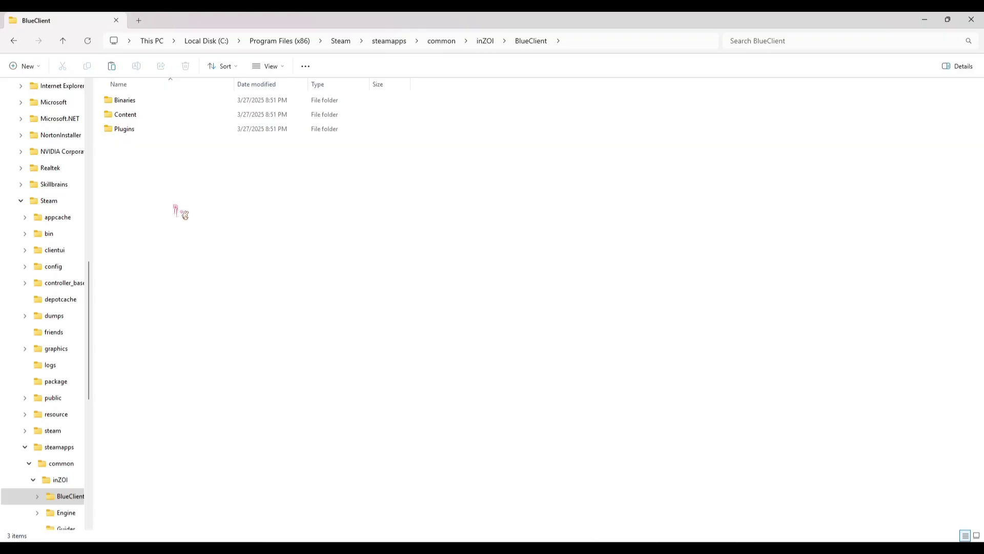
{"action": "double_click", "coordinate": [156, 102]}
{"action": "double_click", "coordinate": [157, 101]}
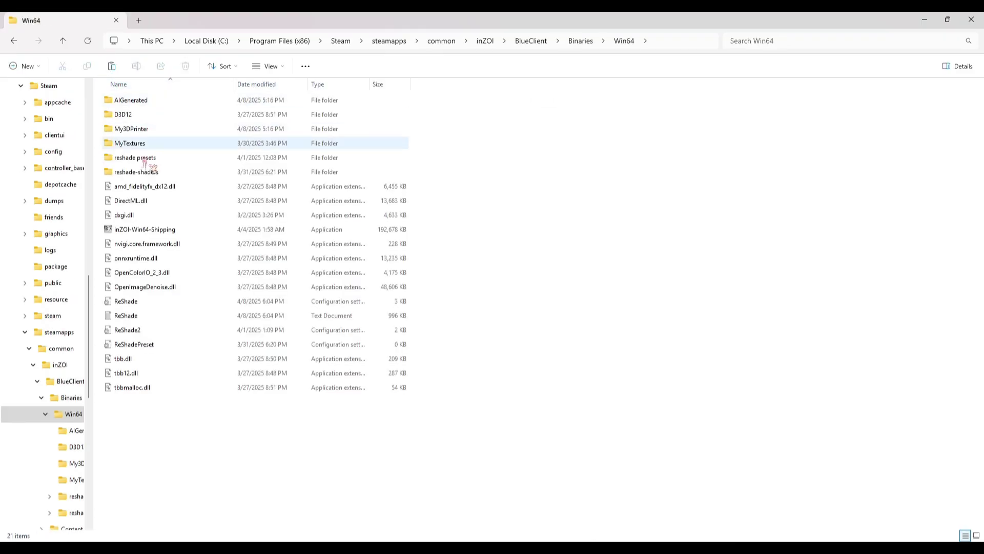
Step: Open the Custom folder inside the reshade presets folder
{"action": "left_click", "coordinate": [149, 159]}
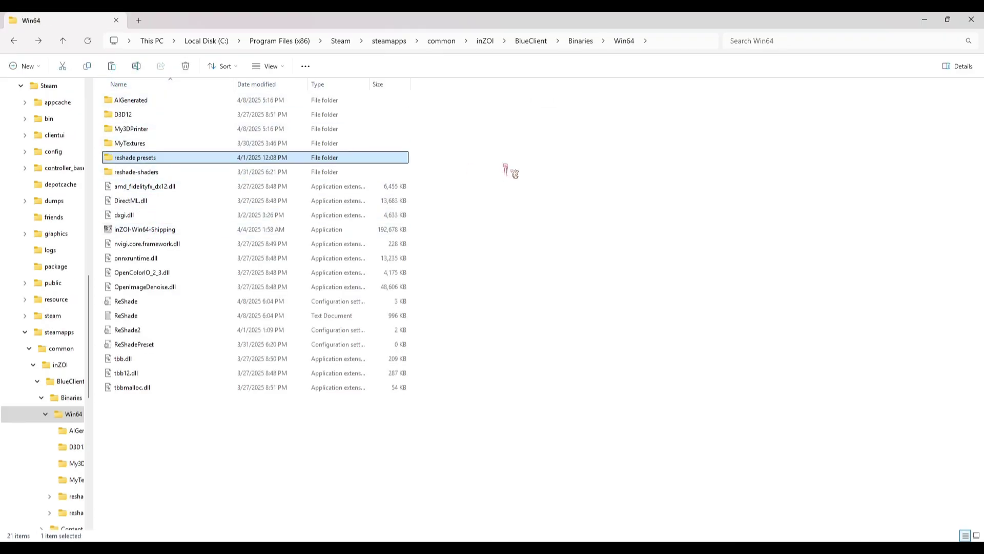
{"action": "double_click", "coordinate": [159, 159]}
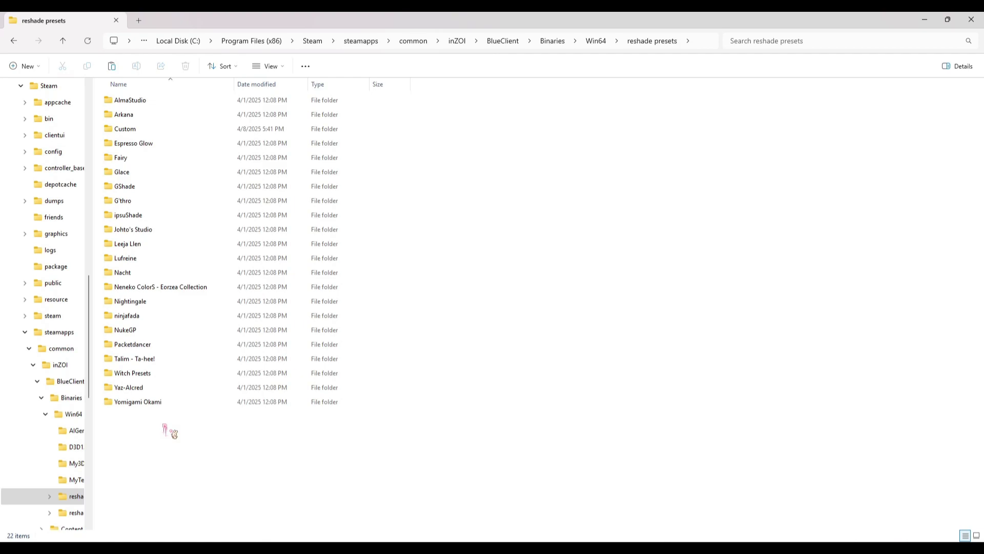
{"action": "double_click", "coordinate": [139, 130]}
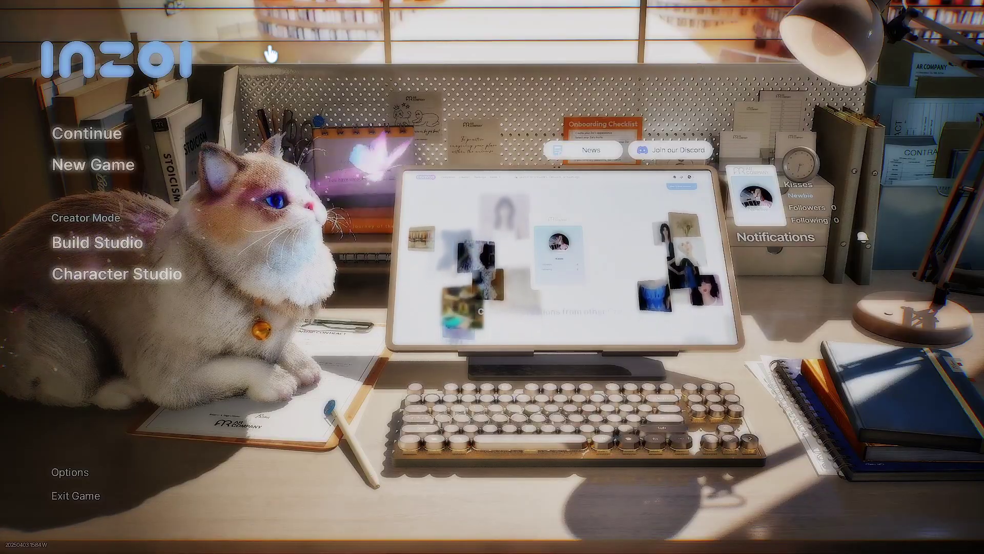
Step: Switch to inZOI and open the ReShade overlay on the main menu
{"action": "key", "text": "Home"}
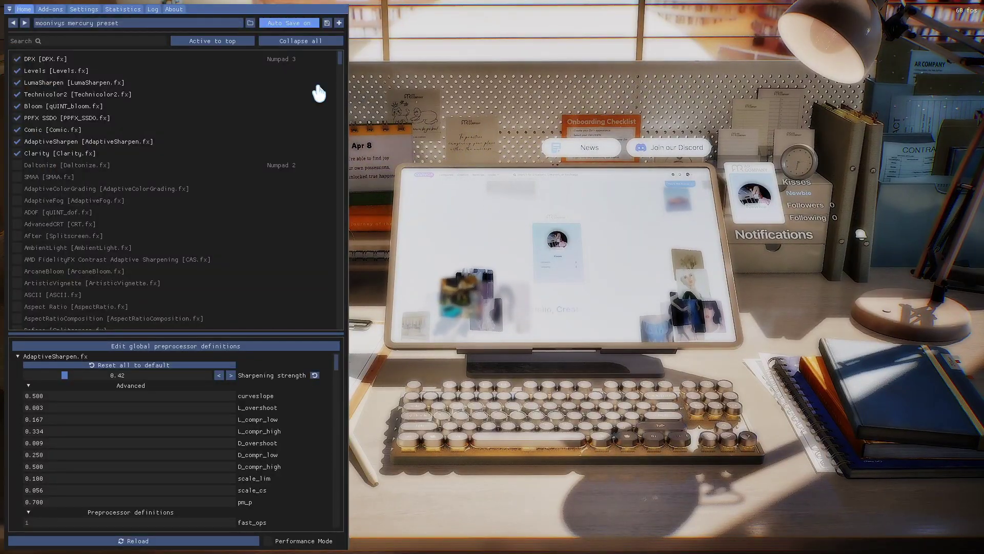